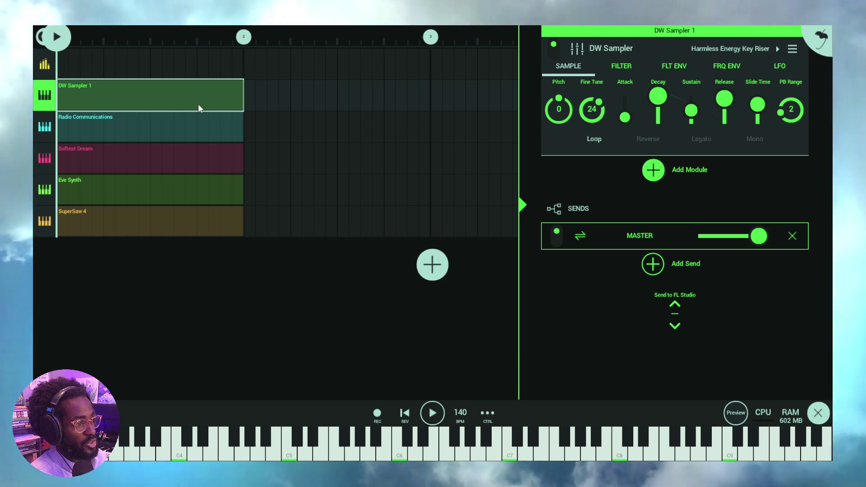
- Zoom the playlist tracks taller and bring up the new-channel chooser with Drums, Instrument and synths
{"action": "scroll", "coordinate": [44, 140], "scroll_direction": "up", "scroll_amount": 5}
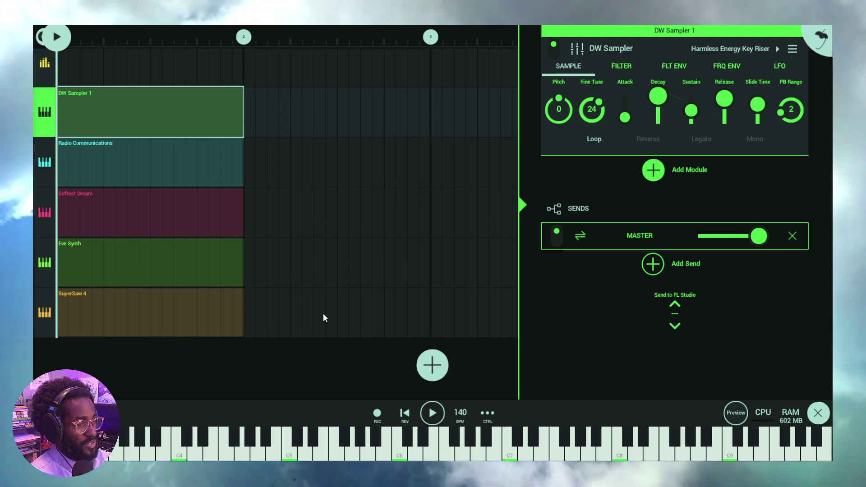
{"action": "left_click", "coordinate": [431, 366]}
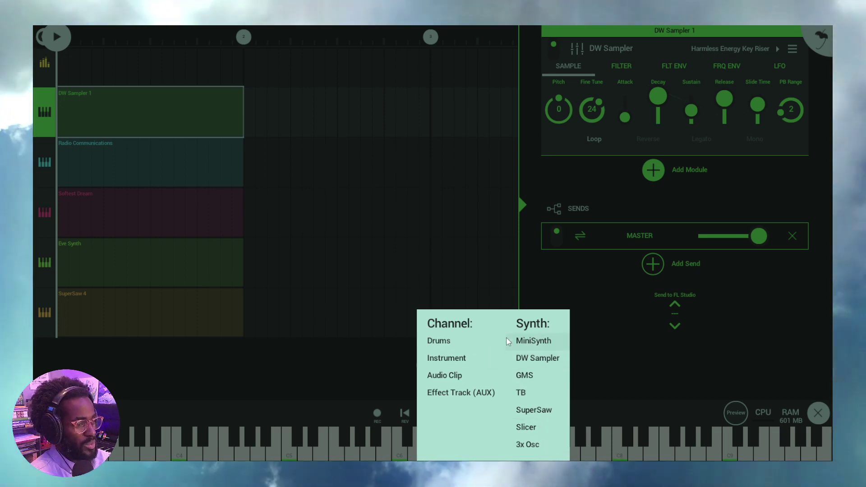
{"action": "left_click", "coordinate": [346, 227]}
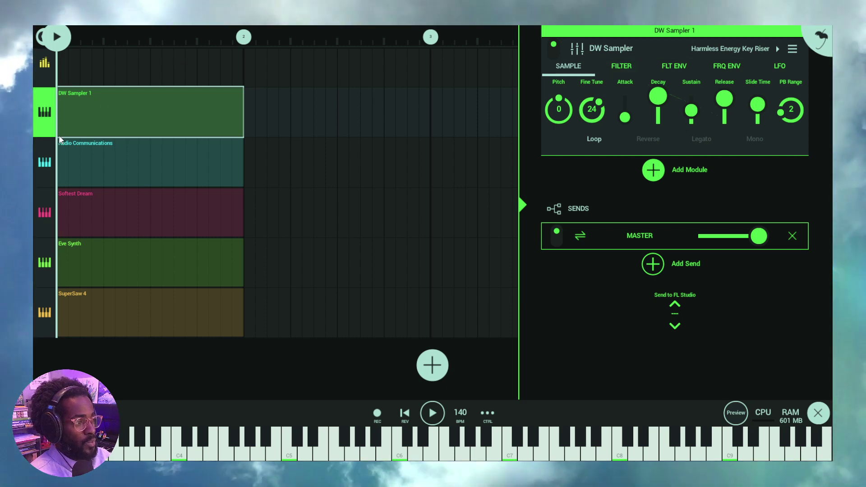
{"action": "left_click", "coordinate": [439, 363]}
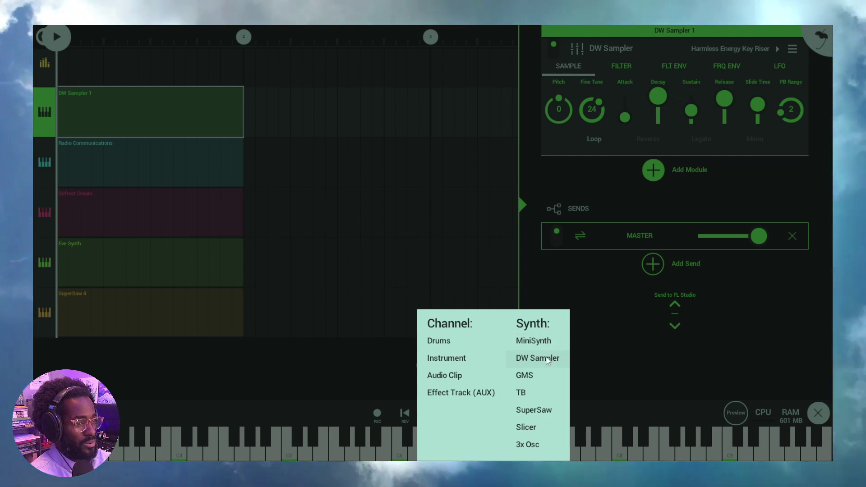
- Add a DW Sampler channel and load Harmless Energy Key Riser.flmpst from My Files > My Presets
{"action": "left_click", "coordinate": [539, 358]}
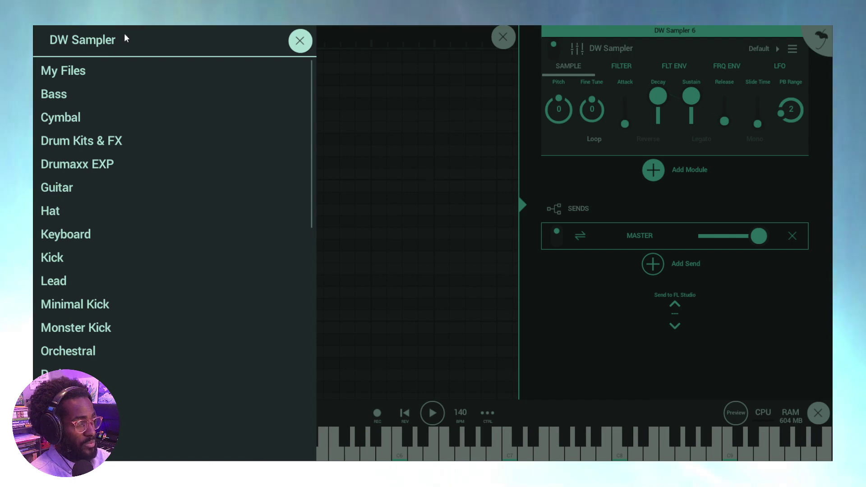
{"action": "left_click", "coordinate": [76, 74]}
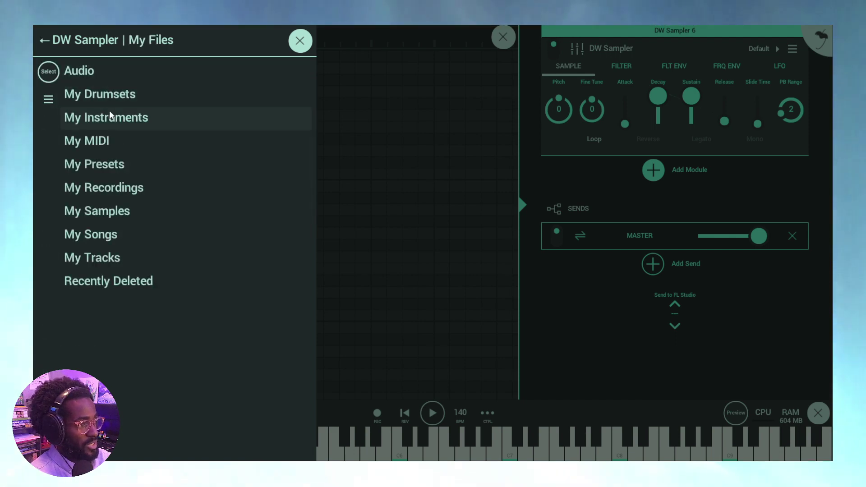
{"action": "left_click", "coordinate": [118, 165]}
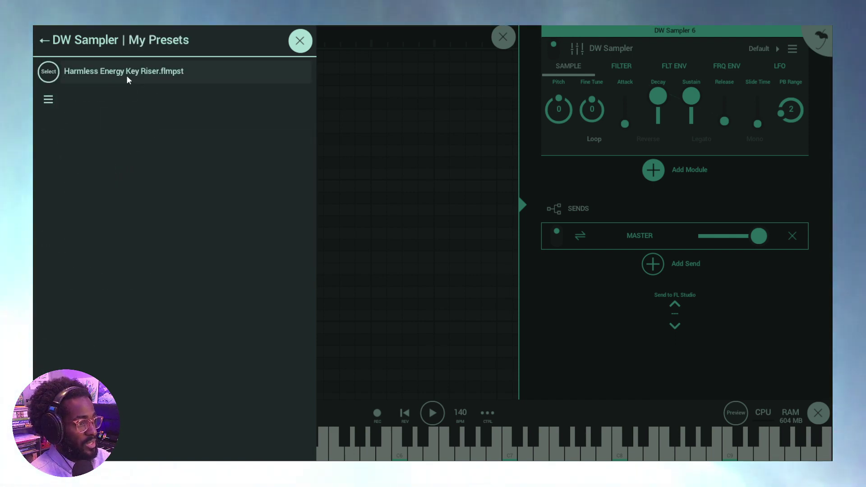
{"action": "left_click", "coordinate": [190, 71]}
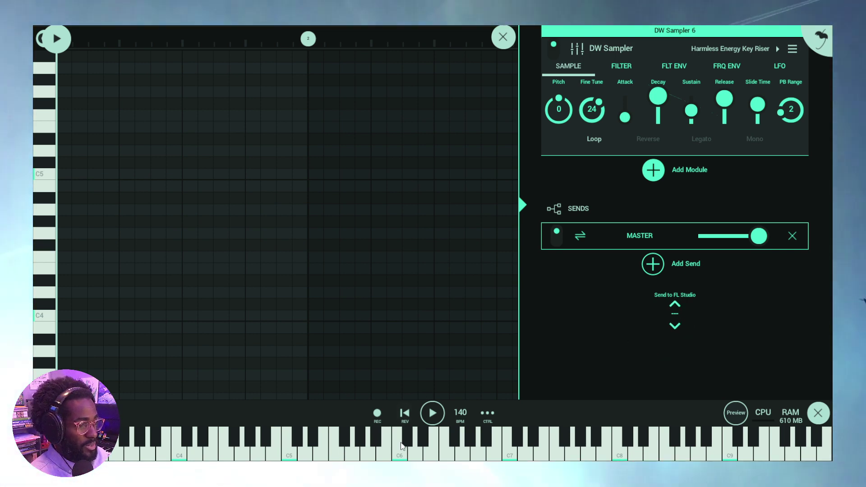
- Play three keys to audition the Harmless Energy Key Riser sound
{"action": "left_click", "coordinate": [366, 451]}
{"action": "left_click", "coordinate": [442, 451]}
{"action": "left_click", "coordinate": [495, 455]}
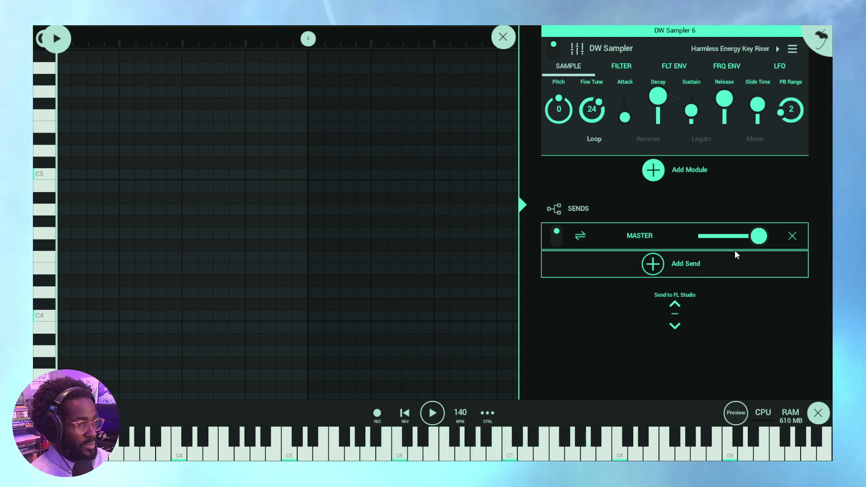
- Cancel the Add Module list and close the piano roll back to the playlist
{"action": "left_click", "coordinate": [683, 170]}
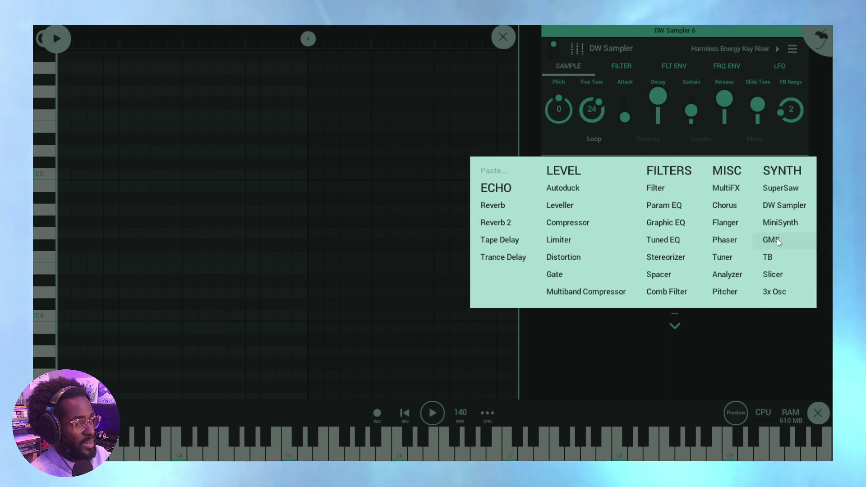
{"action": "left_click", "coordinate": [823, 136]}
{"action": "left_click", "coordinate": [502, 37]}
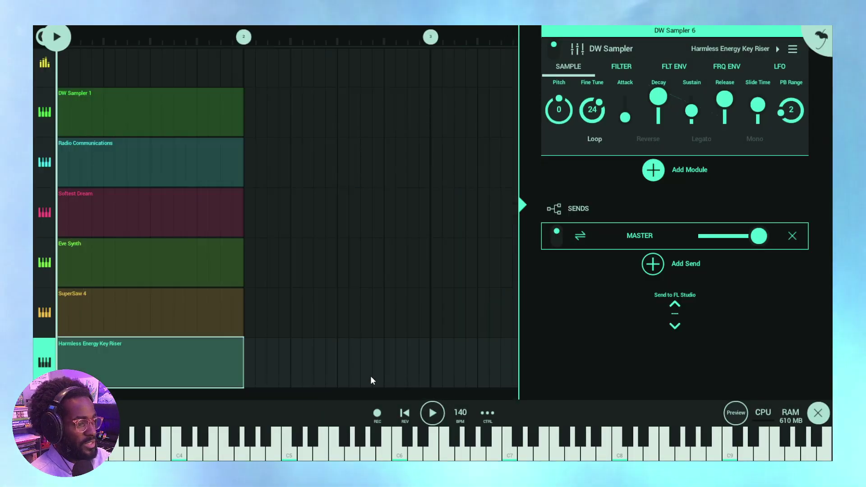
{"action": "scroll", "coordinate": [412, 302], "scroll_direction": "down", "scroll_amount": 2}
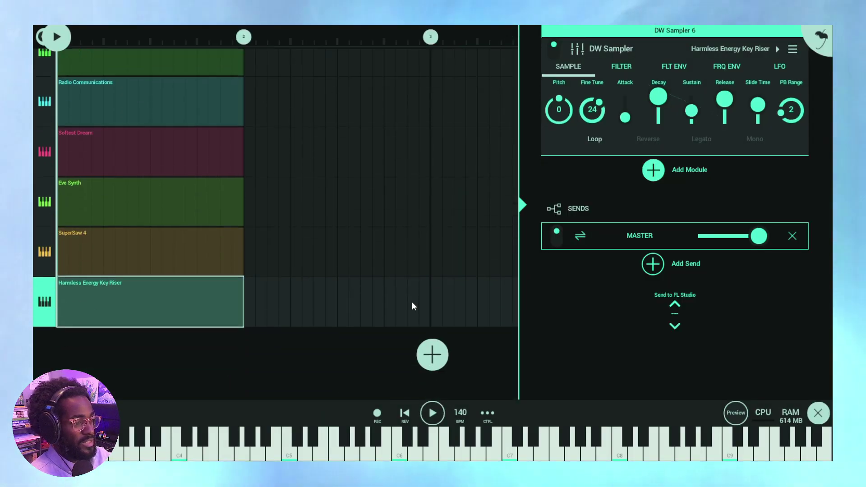
- Add a SuperSaw 7 channel on its Default preset and dismiss the preset browser
{"action": "left_click", "coordinate": [439, 351]}
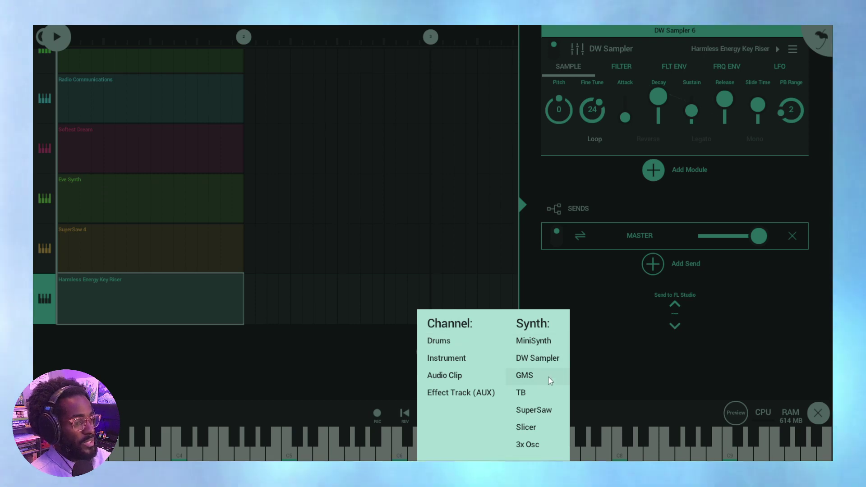
{"action": "left_click", "coordinate": [551, 413]}
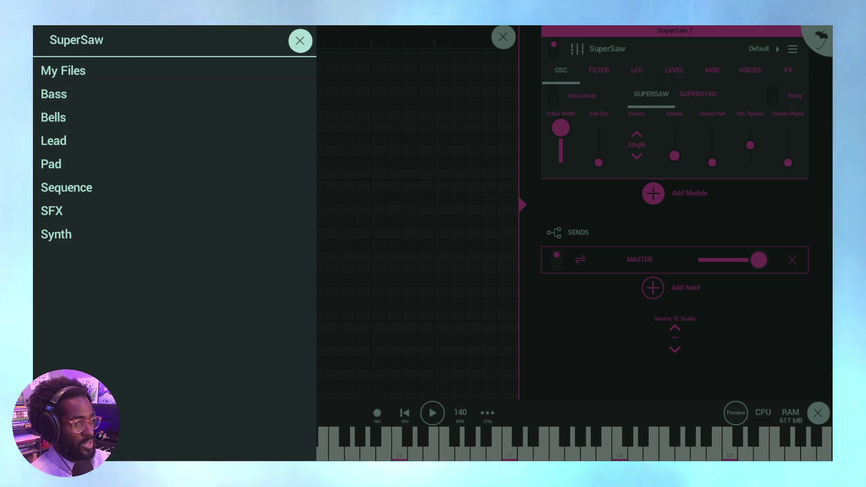
{"action": "left_click", "coordinate": [827, 134]}
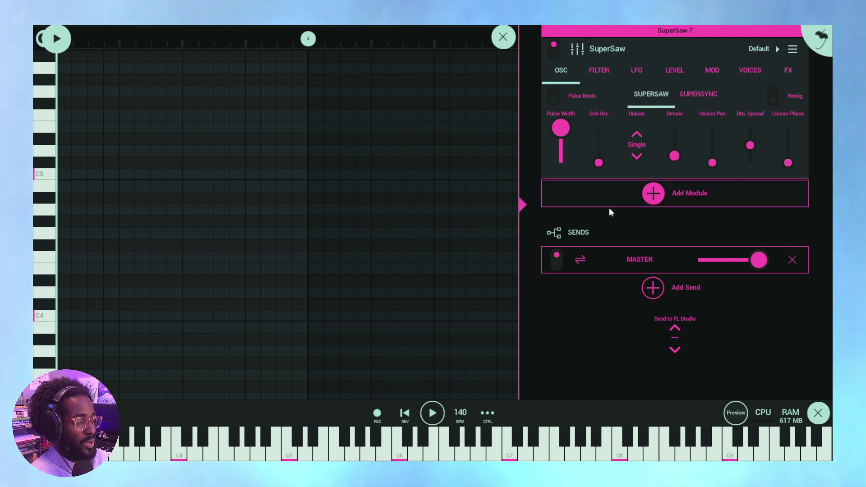
- Audition the SuperSaw, then set the LFO rate to 0.07 Hz, attack 37 and a negative amount
{"action": "left_click", "coordinate": [501, 436]}
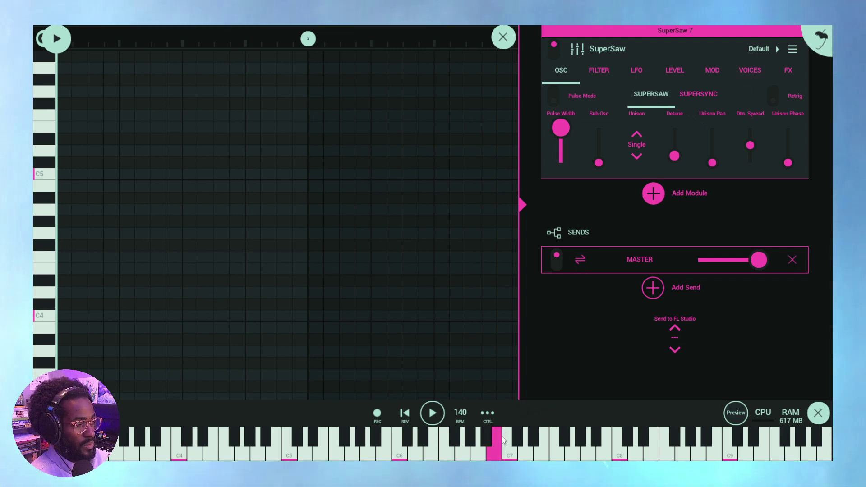
{"action": "left_click", "coordinate": [544, 444]}
{"action": "left_click", "coordinate": [279, 456]}
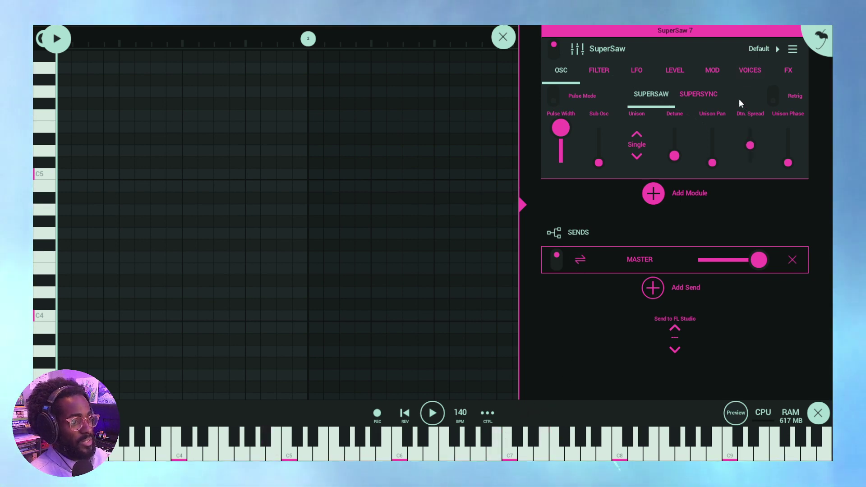
{"action": "left_click", "coordinate": [724, 70]}
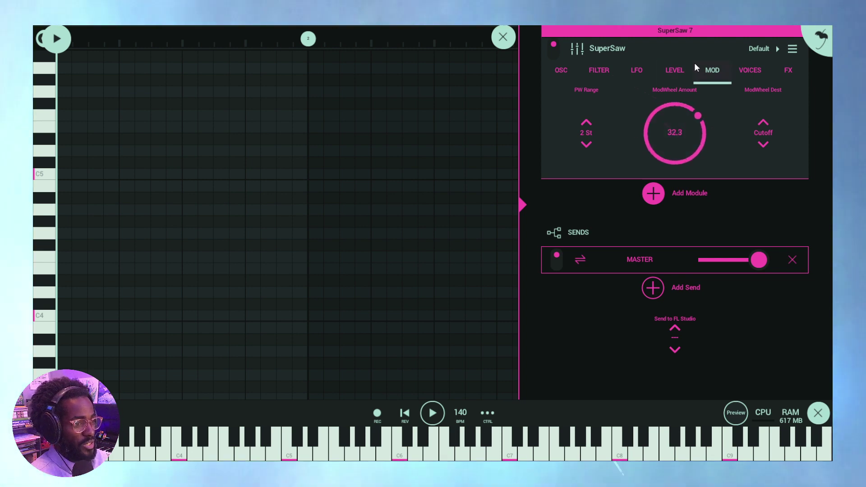
{"action": "left_click", "coordinate": [635, 77]}
{"action": "left_click_drag", "start_coordinate": [611, 141], "coordinate": [627, 69]}
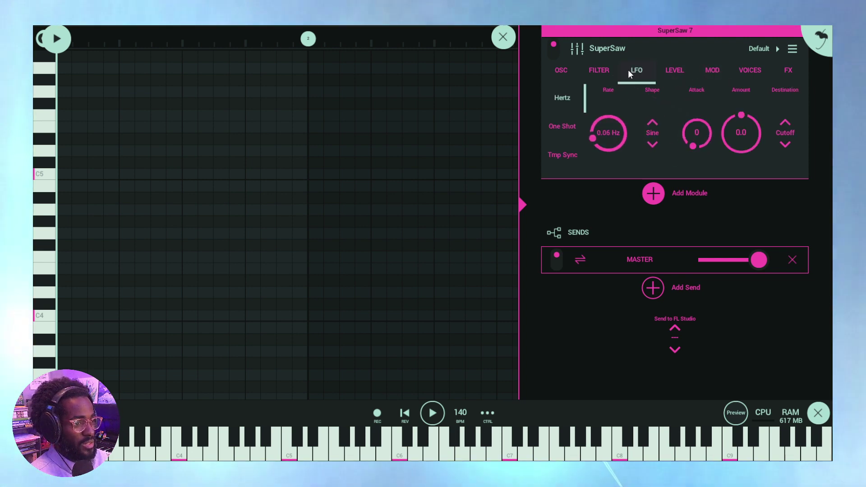
{"action": "left_click_drag", "start_coordinate": [696, 135], "coordinate": [718, 34]}
{"action": "left_click_drag", "start_coordinate": [741, 132], "coordinate": [750, 147]}
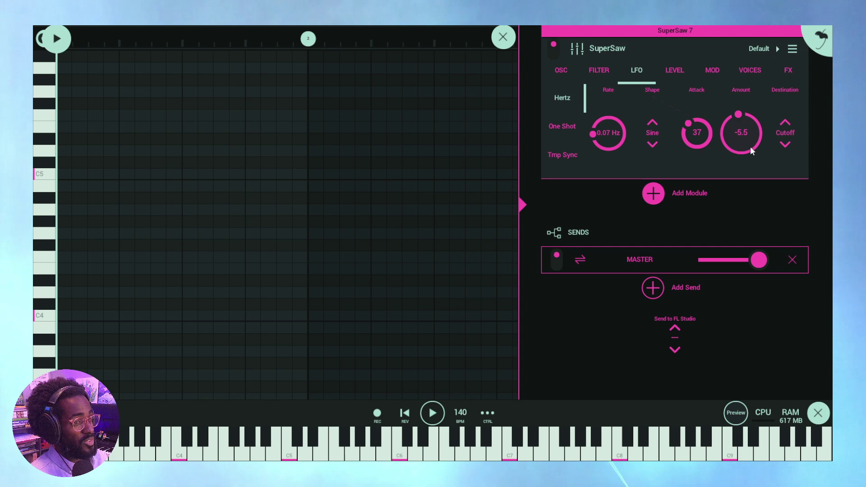
- Raise the voice glide, then the filter envelope attack, resonance and envelope amount
{"action": "left_click", "coordinate": [746, 75]}
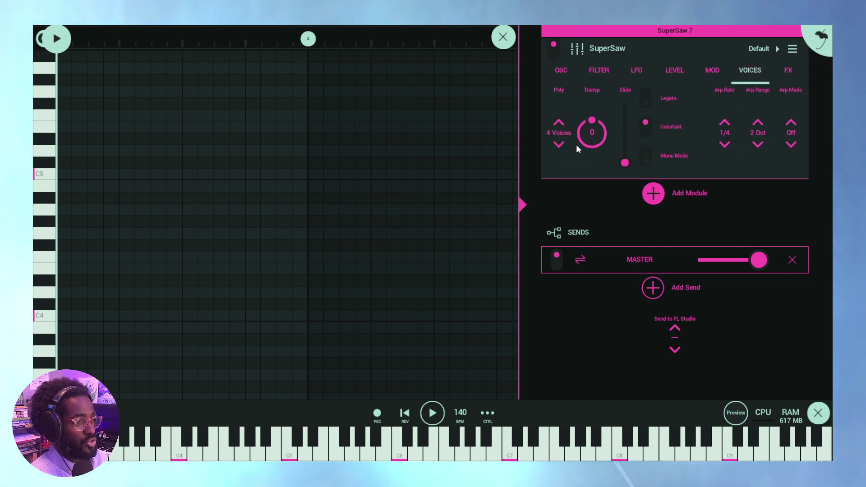
{"action": "left_click_drag", "start_coordinate": [624, 162], "coordinate": [627, 150]}
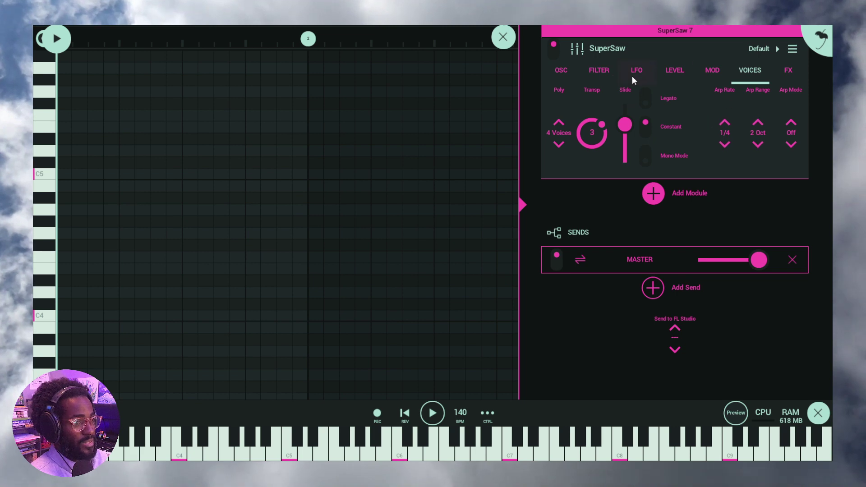
{"action": "left_click", "coordinate": [605, 70]}
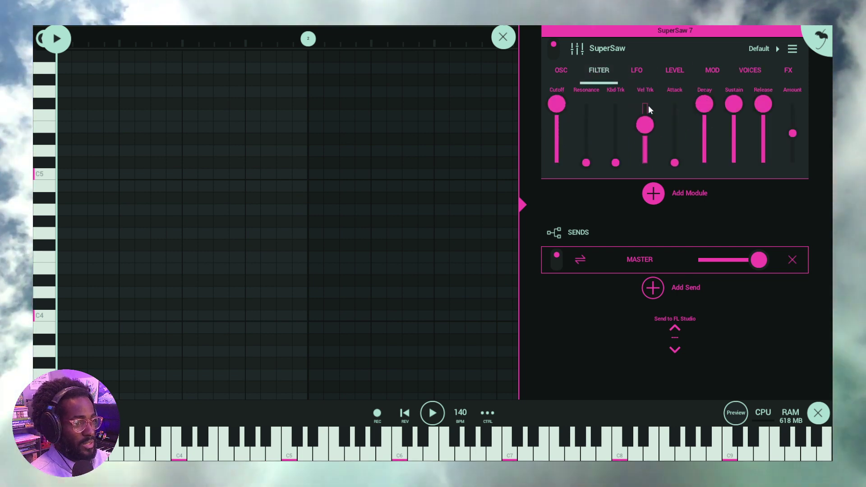
{"action": "mouse_move", "coordinate": [674, 154]}
{"action": "left_mouse_down"}
{"action": "mouse_move", "coordinate": [684, 115]}
{"action": "mouse_move", "coordinate": [676, 142]}
{"action": "left_mouse_up"}
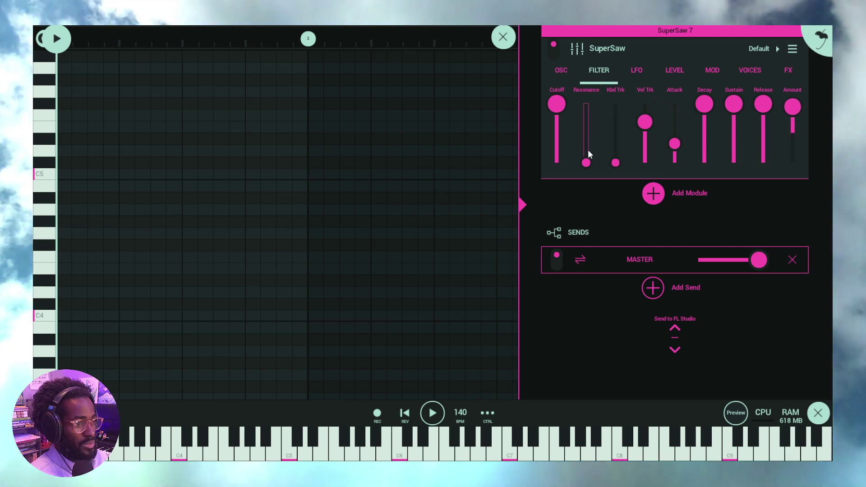
{"action": "left_click_drag", "start_coordinate": [588, 154], "coordinate": [603, 104]}
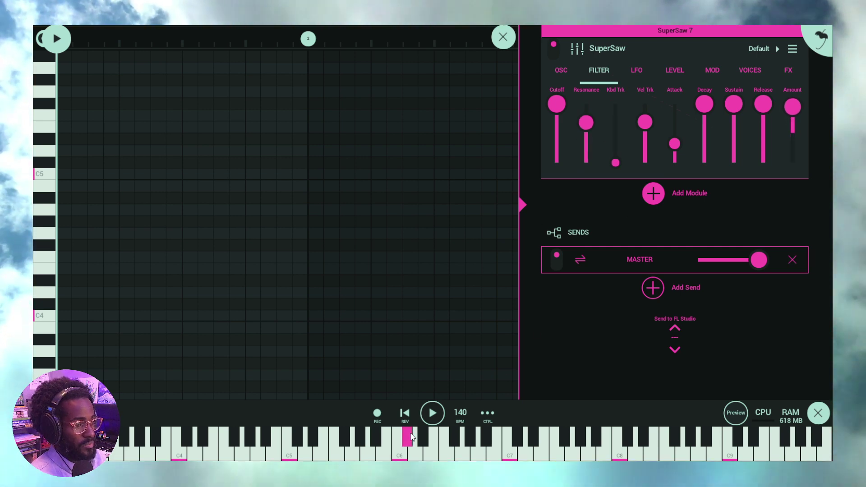
{"action": "left_click_drag", "start_coordinate": [793, 123], "coordinate": [787, 65]}
- On the FX page, push the SuperSaw delay feedback to maximum and play notes to test it
{"action": "left_click", "coordinate": [788, 70]}
{"action": "left_click", "coordinate": [511, 452]}
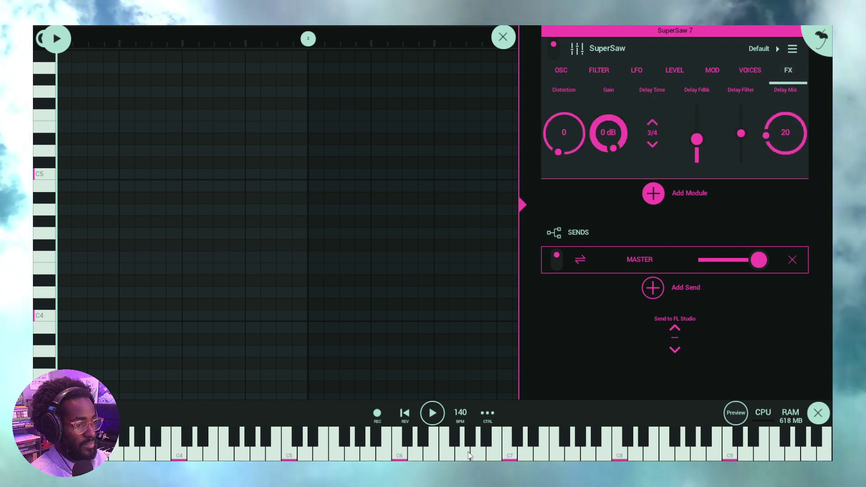
{"action": "left_click", "coordinate": [383, 444]}
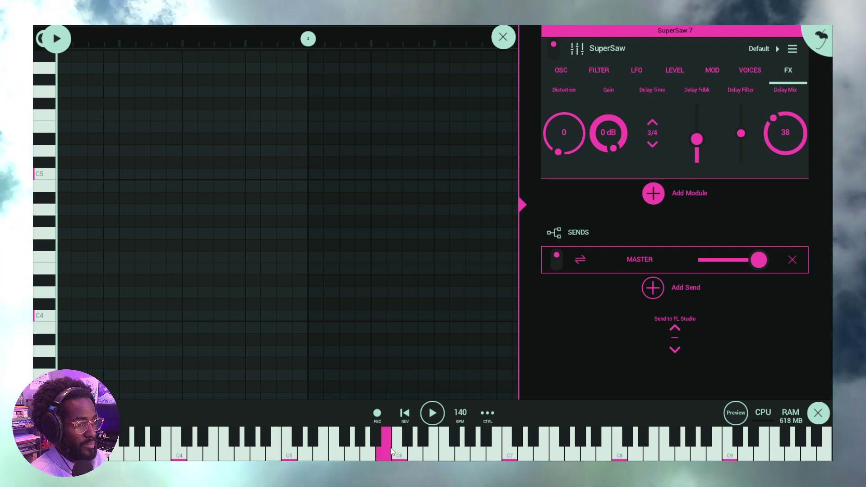
{"action": "left_click_drag", "start_coordinate": [697, 140], "coordinate": [705, 120]}
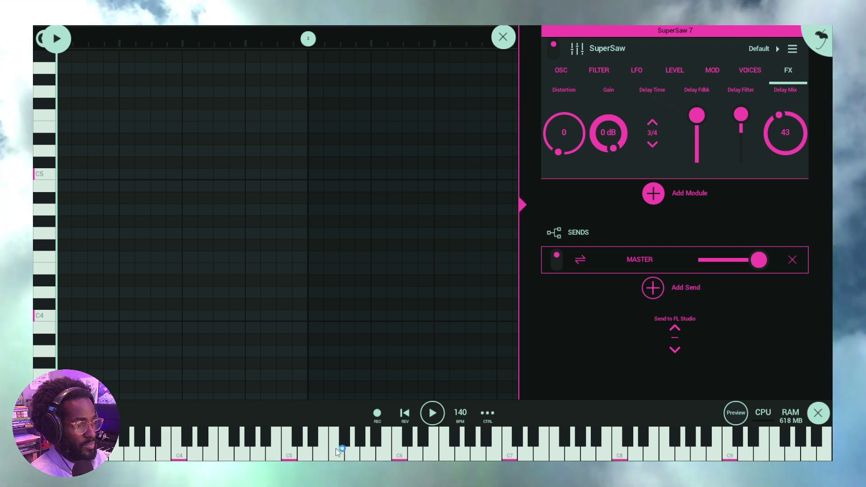
{"action": "left_click_drag", "start_coordinate": [392, 450], "coordinate": [451, 451]}
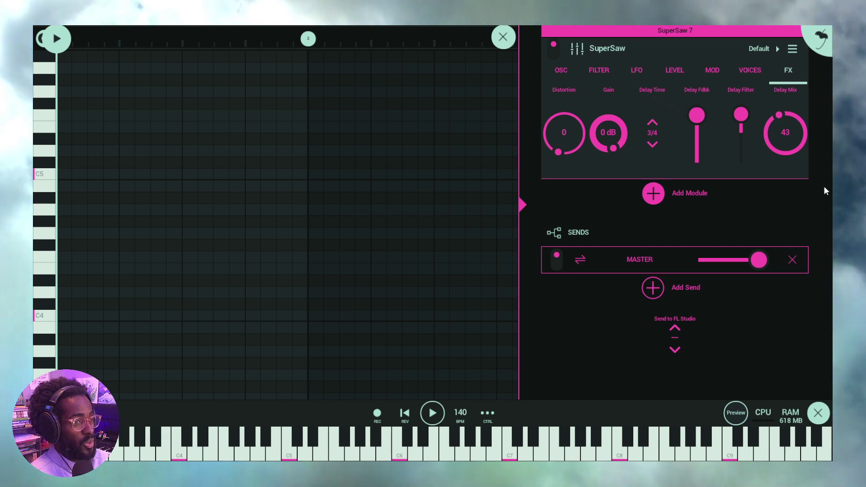
- Open Save Preset from the SuperSaw module options, then close the save window without saving
{"action": "left_click", "coordinate": [793, 48]}
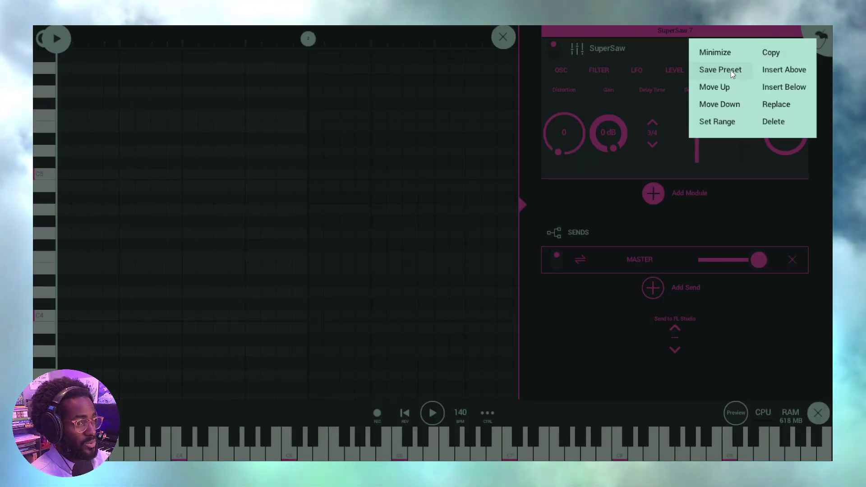
{"action": "left_click", "coordinate": [732, 72]}
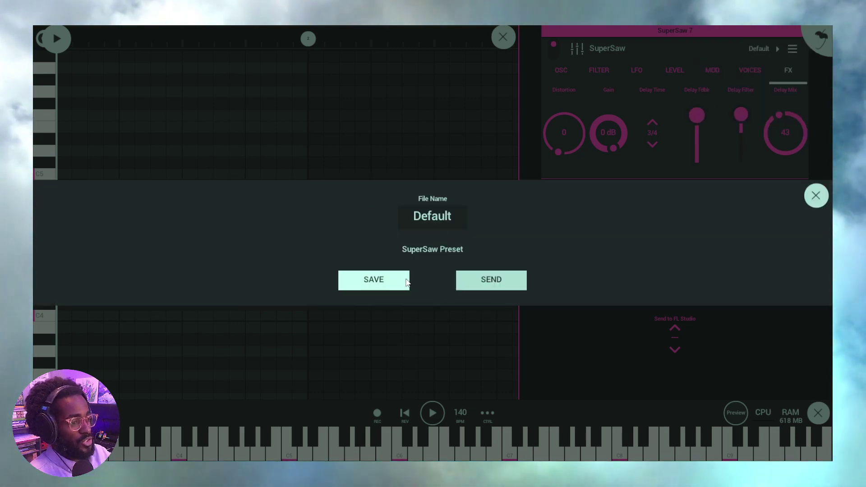
{"action": "left_click", "coordinate": [498, 279]}
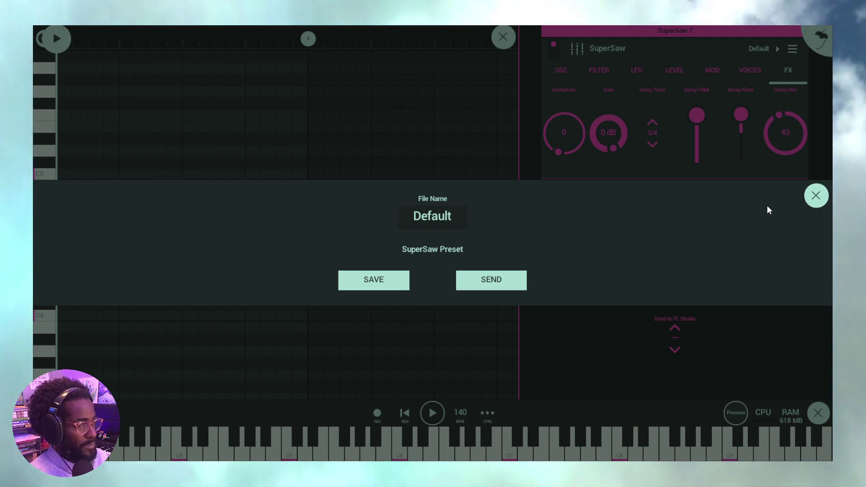
{"action": "left_click", "coordinate": [814, 195]}
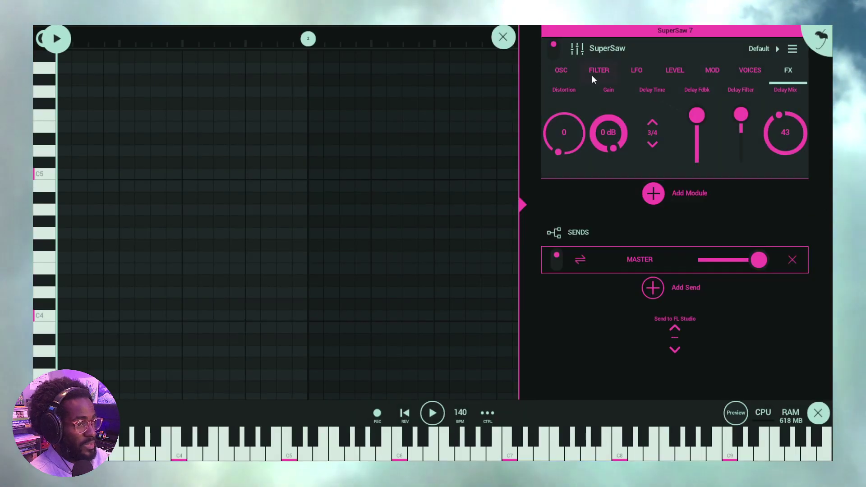
- Return to the tracks, select SuperSaw 4, and audition it on a larger, lower-octave keyboard
{"action": "left_click", "coordinate": [502, 37]}
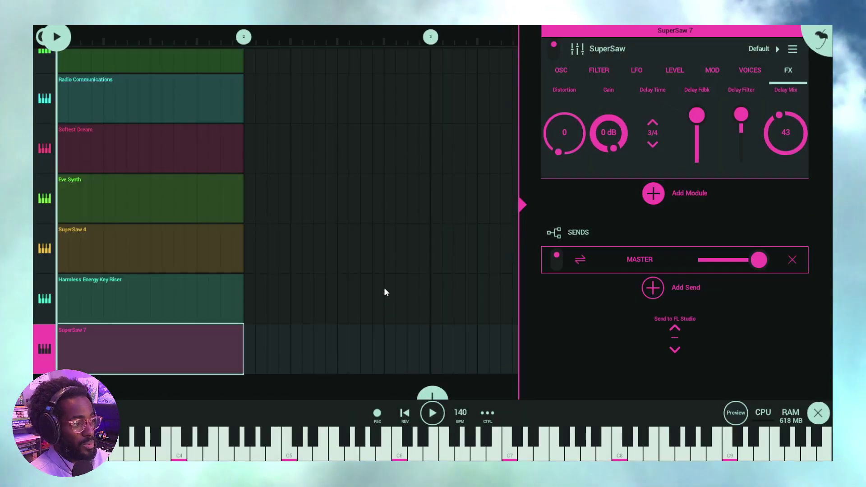
{"action": "left_click", "coordinate": [48, 248]}
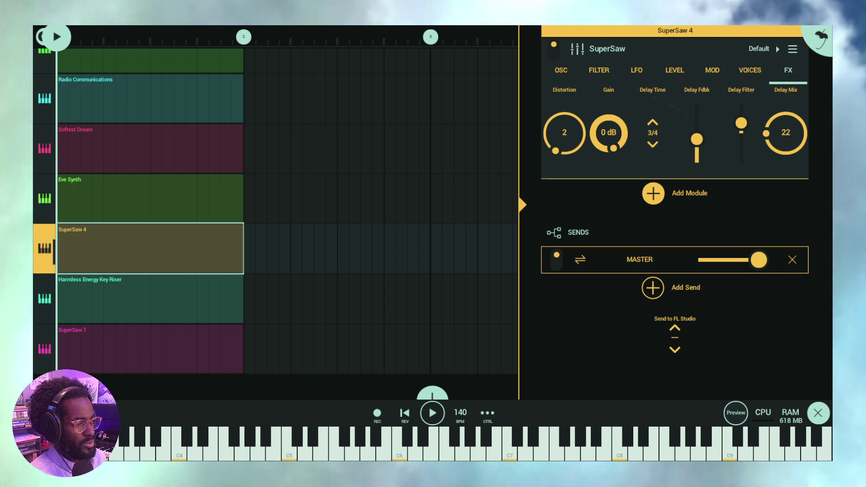
{"action": "left_click_drag", "start_coordinate": [251, 420], "coordinate": [440, 421]}
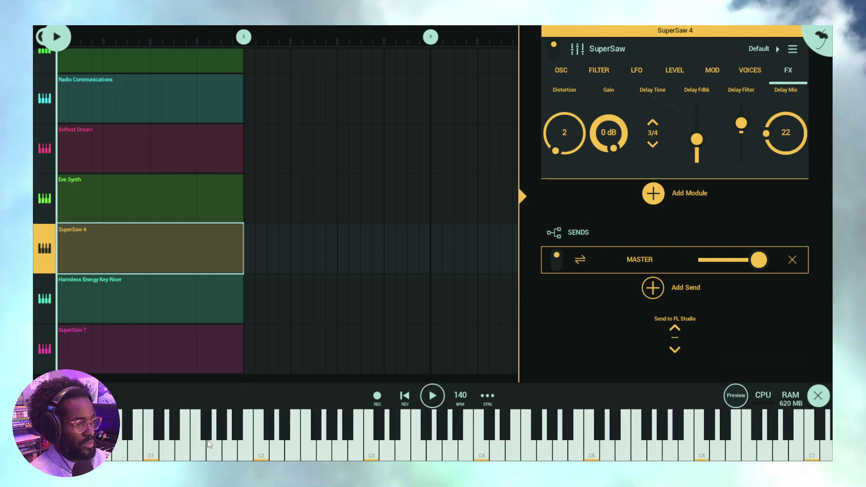
{"action": "left_click", "coordinate": [189, 450]}
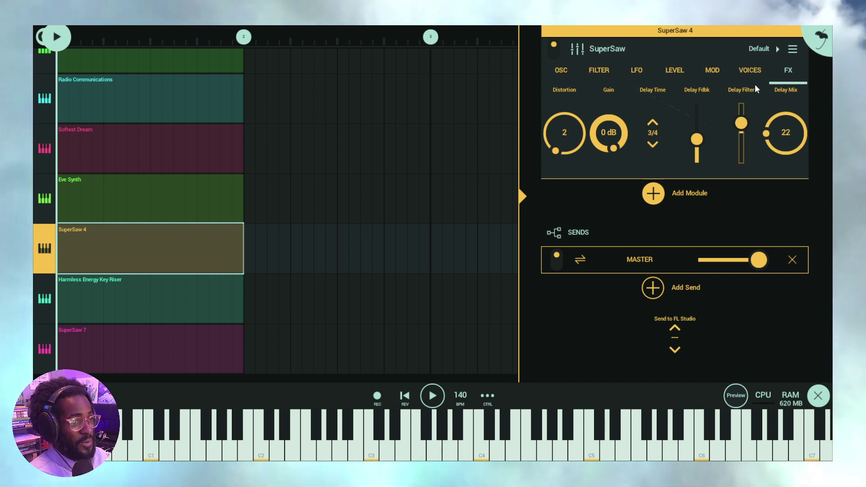
- Save the SuperSaw 4 sound as a preset named 'Crunch'
{"action": "left_click", "coordinate": [791, 55]}
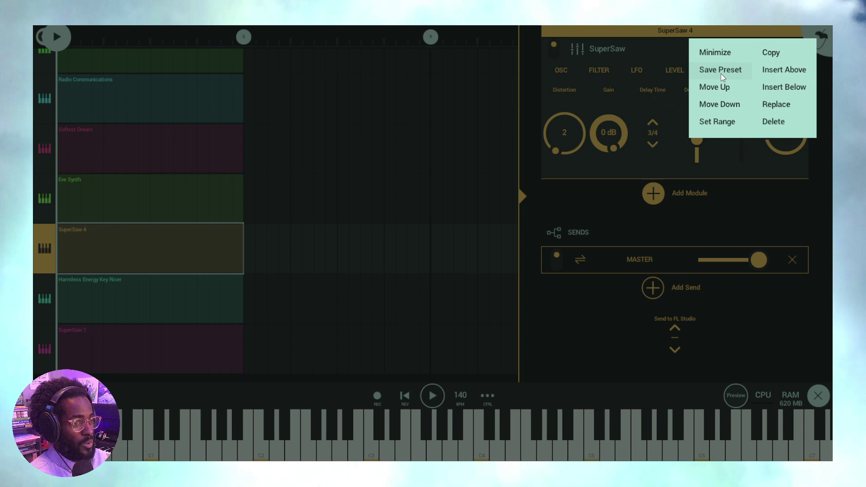
{"action": "left_click", "coordinate": [720, 72]}
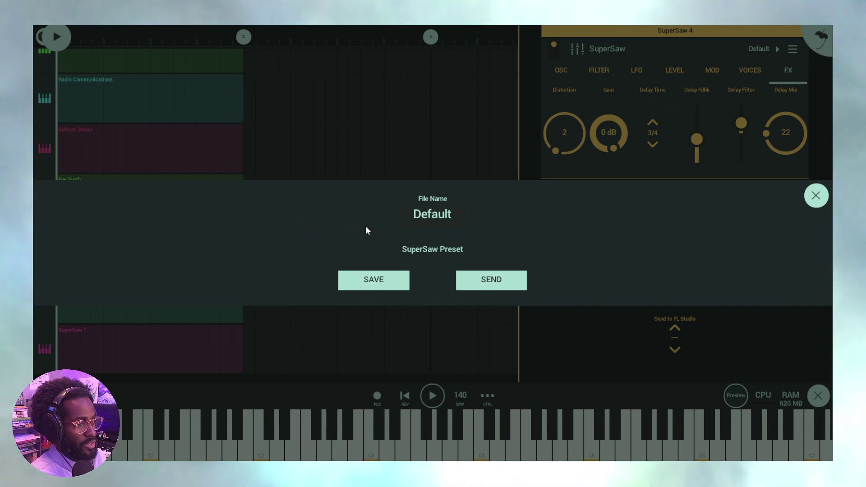
{"action": "type", "text": "Crunch"}
{"action": "left_click", "coordinate": [384, 275]}
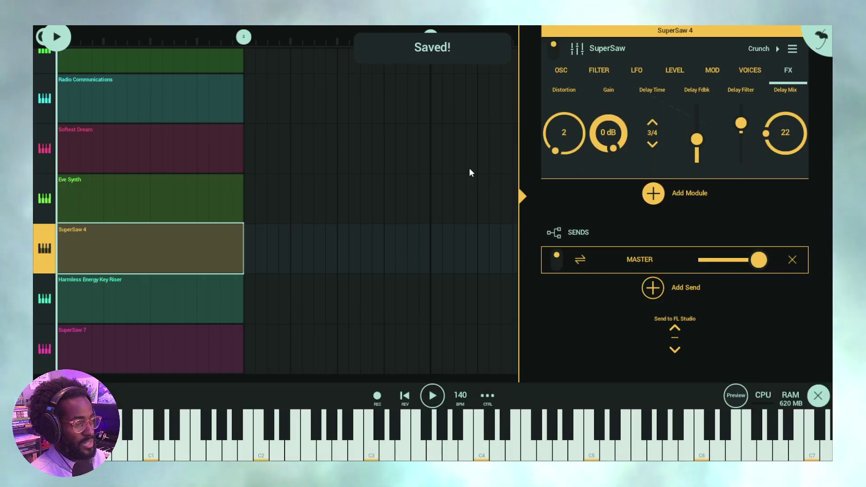
{"action": "scroll", "coordinate": [387, 280], "scroll_direction": "down", "scroll_amount": 2}
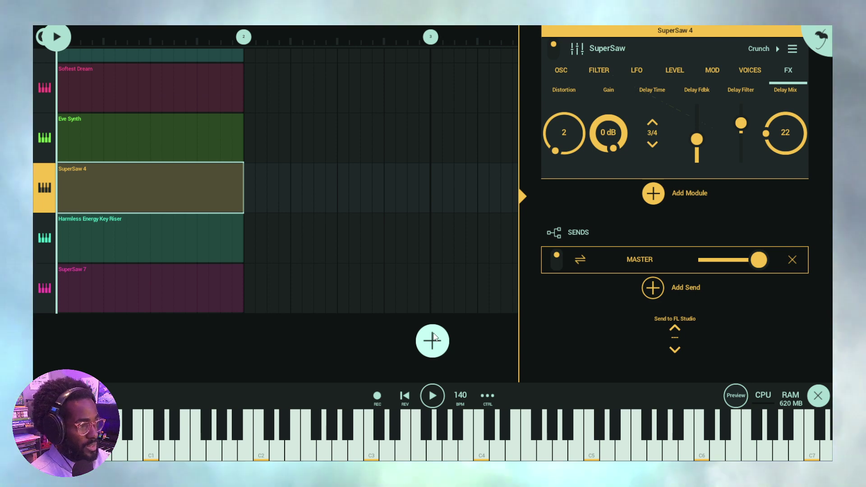
- Add a SuperSaw 8 channel, find Crunch.flmpst in My Files > My Presets, then return to the playlist
{"action": "left_click", "coordinate": [432, 341]}
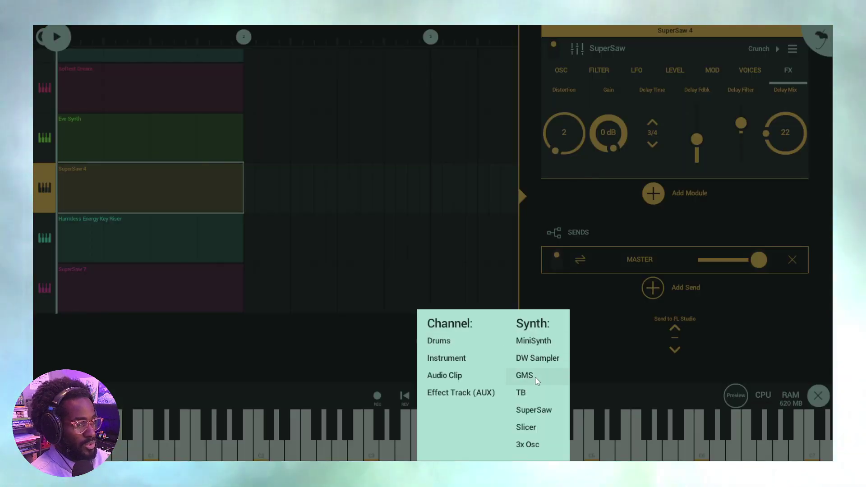
{"action": "left_click", "coordinate": [534, 411]}
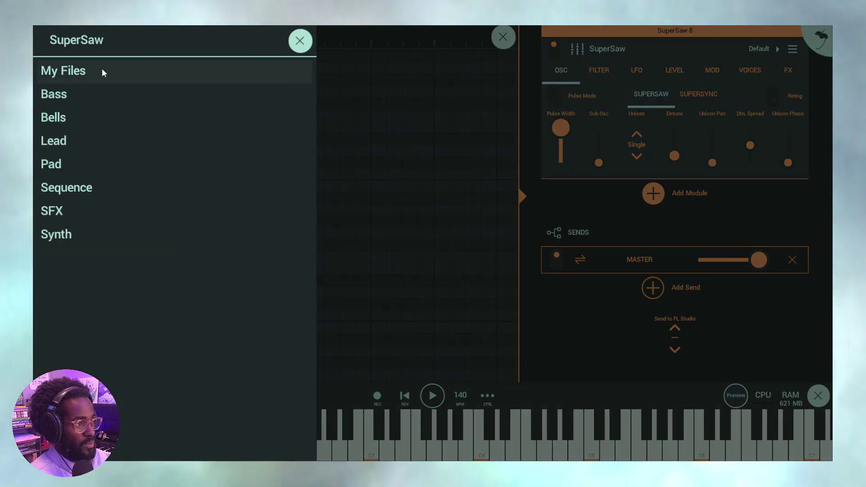
{"action": "left_click", "coordinate": [80, 76]}
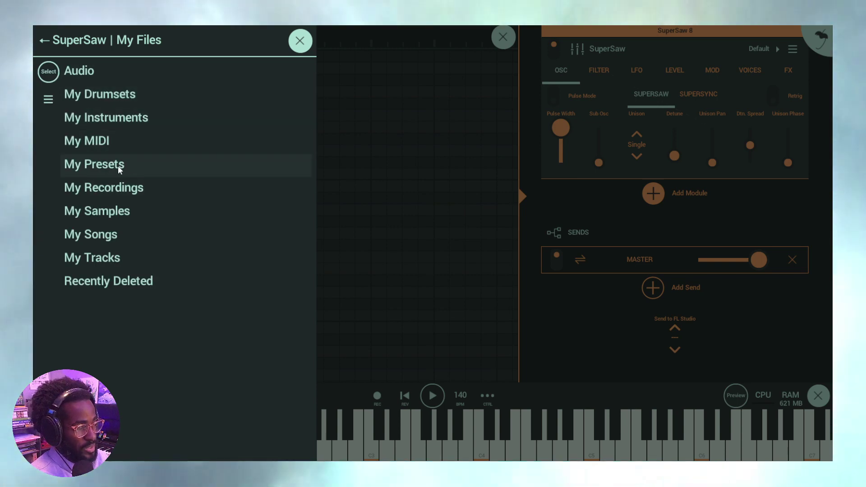
{"action": "left_click", "coordinate": [118, 166]}
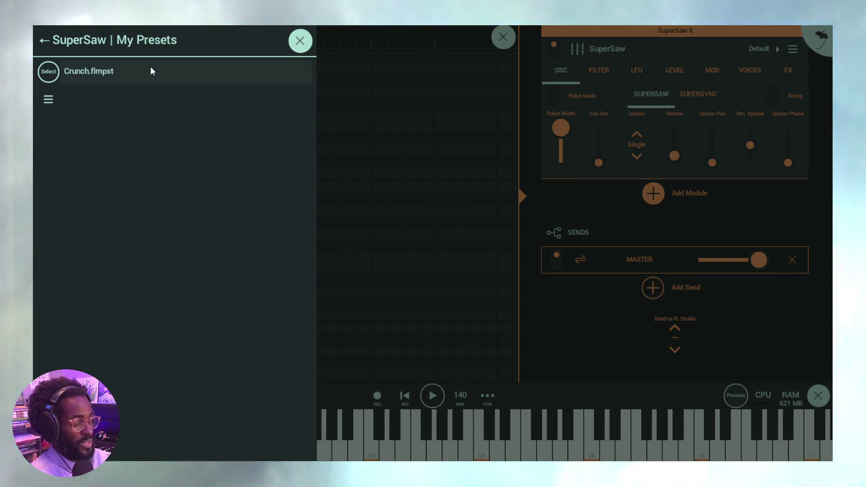
{"action": "left_click", "coordinate": [136, 73]}
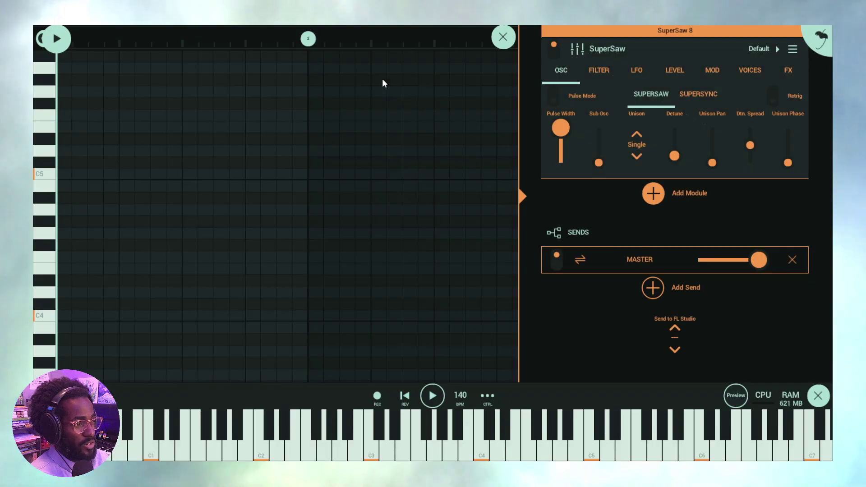
{"action": "left_click", "coordinate": [503, 37]}
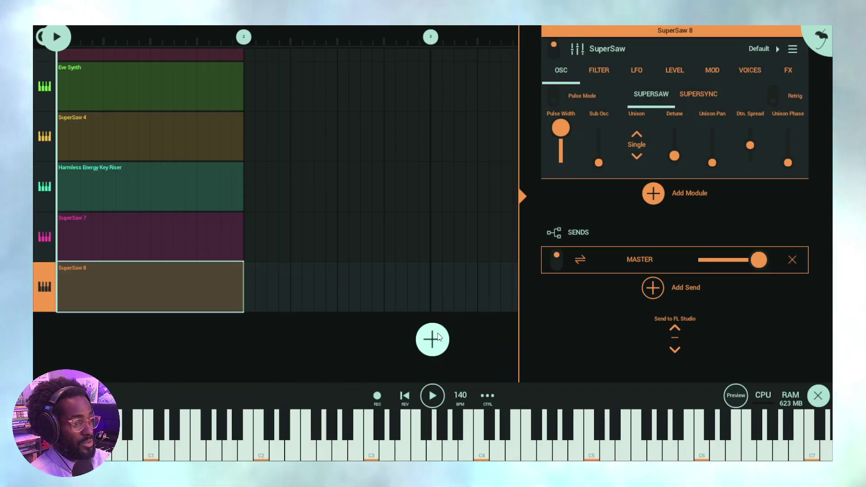
- Add a MiniSynth 9 track and confirm its My Presets folder lacks Crunch
{"action": "left_click", "coordinate": [437, 336]}
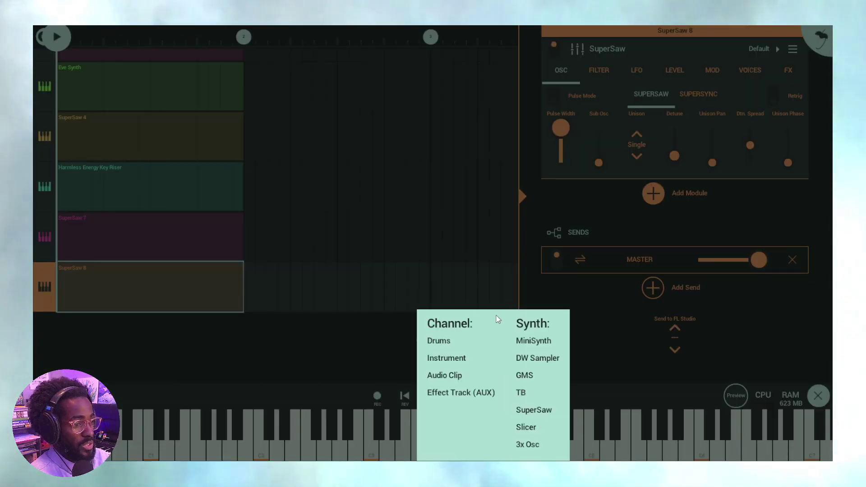
{"action": "left_click", "coordinate": [546, 347]}
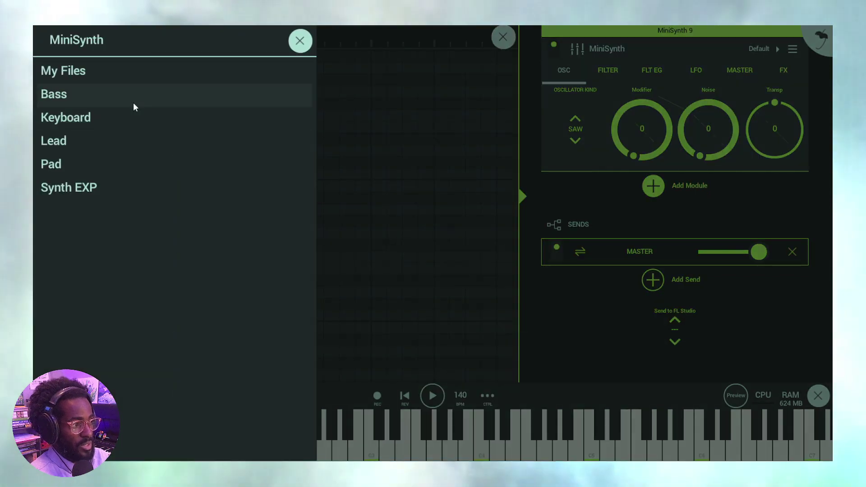
{"action": "left_click", "coordinate": [84, 72]}
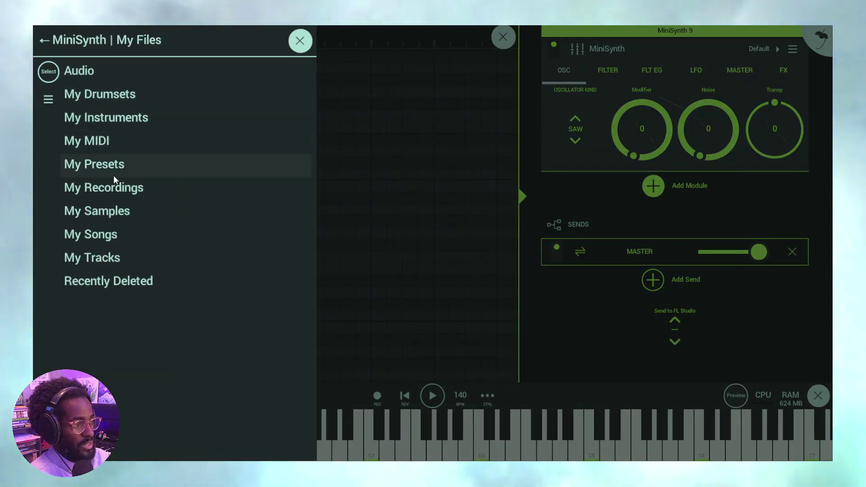
{"action": "left_click", "coordinate": [113, 168]}
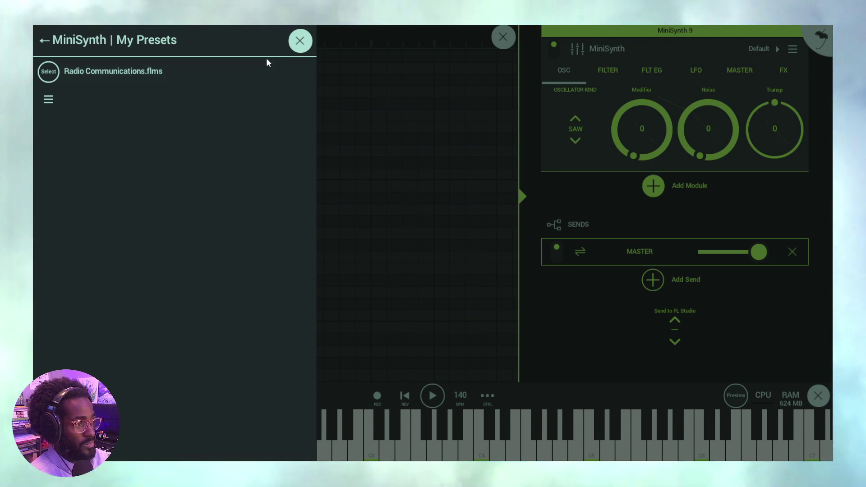
{"action": "left_click", "coordinate": [300, 40]}
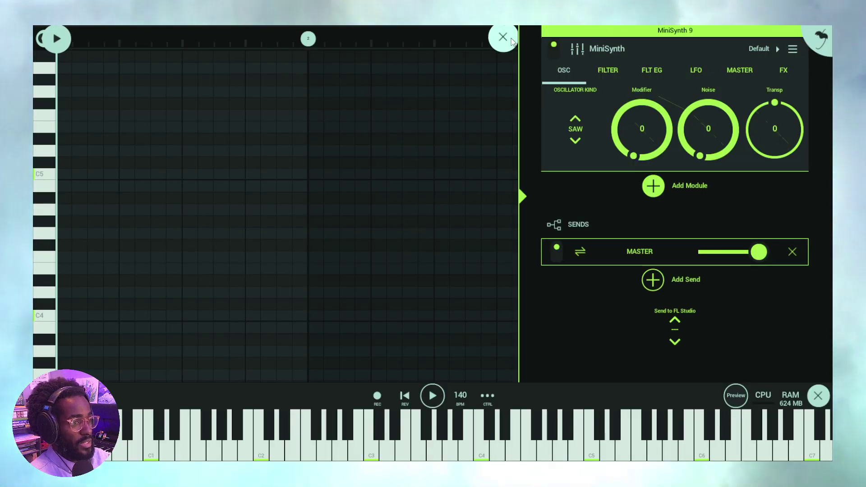
- Add a GMS 10 track and confirm its My Presets folder also lacks Crunch
{"action": "left_click", "coordinate": [431, 333]}
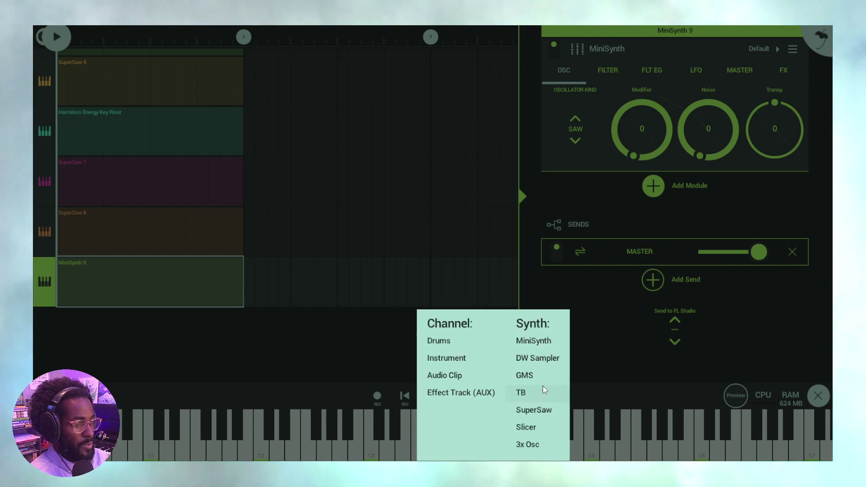
{"action": "left_click", "coordinate": [550, 375]}
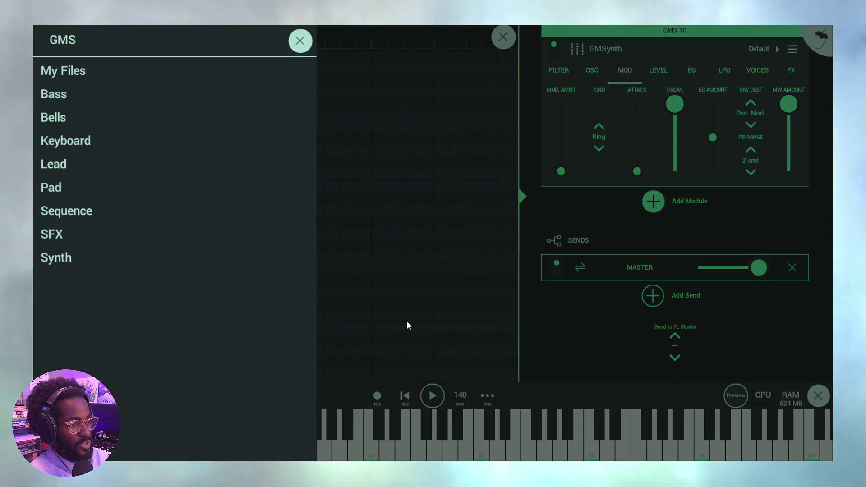
{"action": "left_click", "coordinate": [85, 73]}
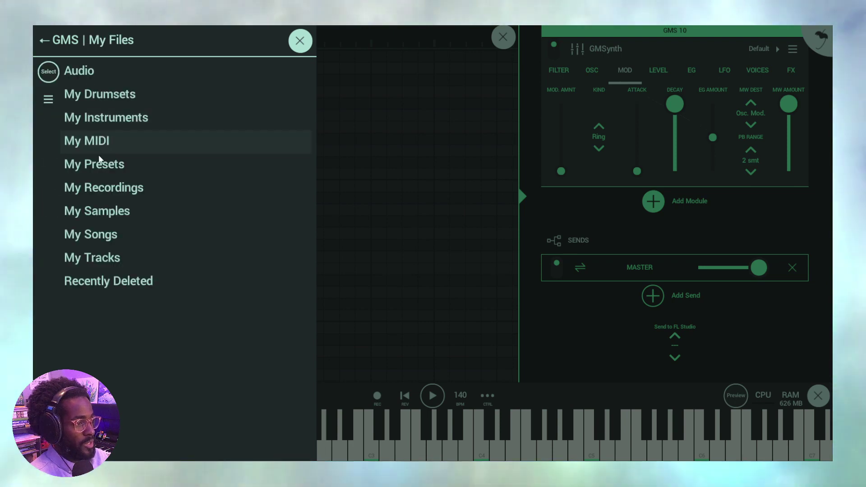
{"action": "left_click", "coordinate": [118, 166]}
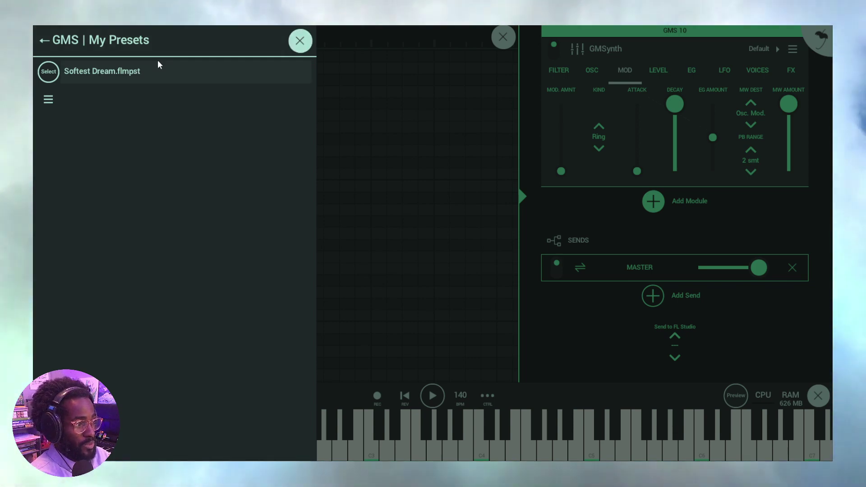
{"action": "left_click", "coordinate": [300, 41]}
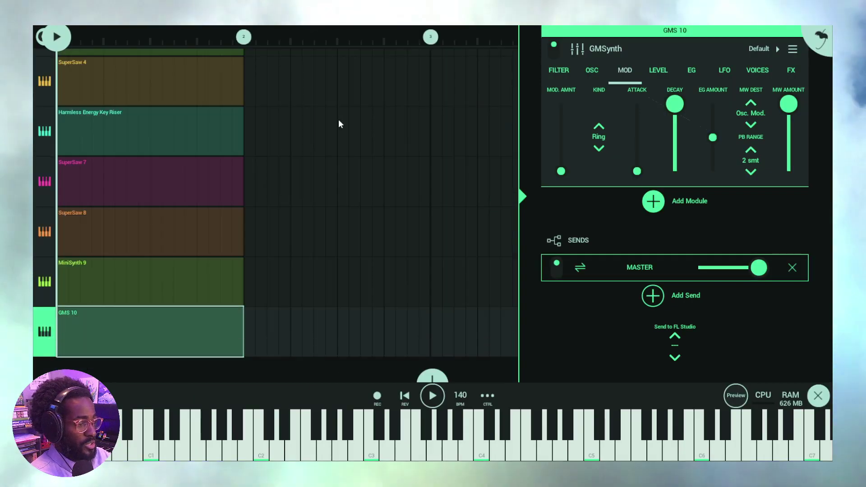
- Select the SuperSaw 8 track and browse its My Files > My Presets to confirm Crunch.flmpst is listed
{"action": "left_click", "coordinate": [46, 222]}
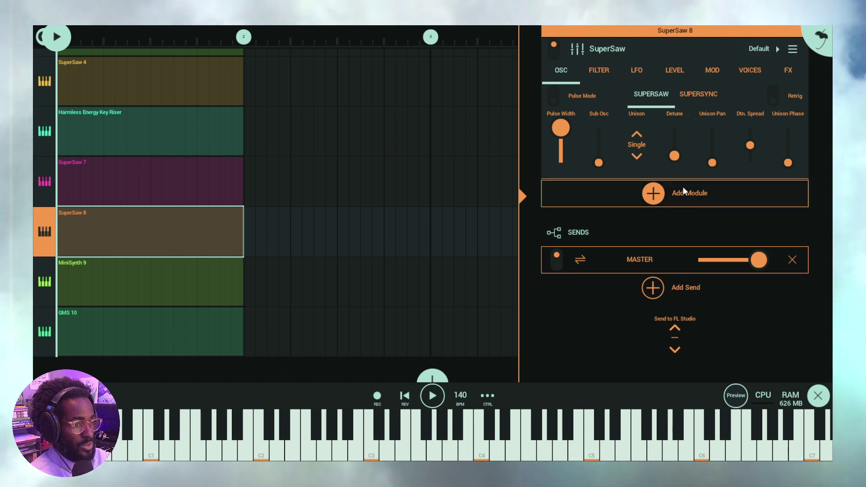
{"action": "left_click", "coordinate": [762, 49]}
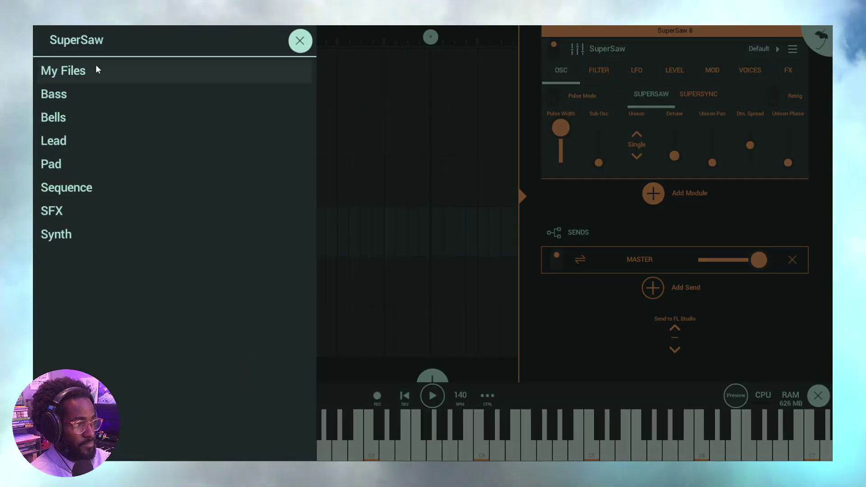
{"action": "left_click", "coordinate": [67, 72]}
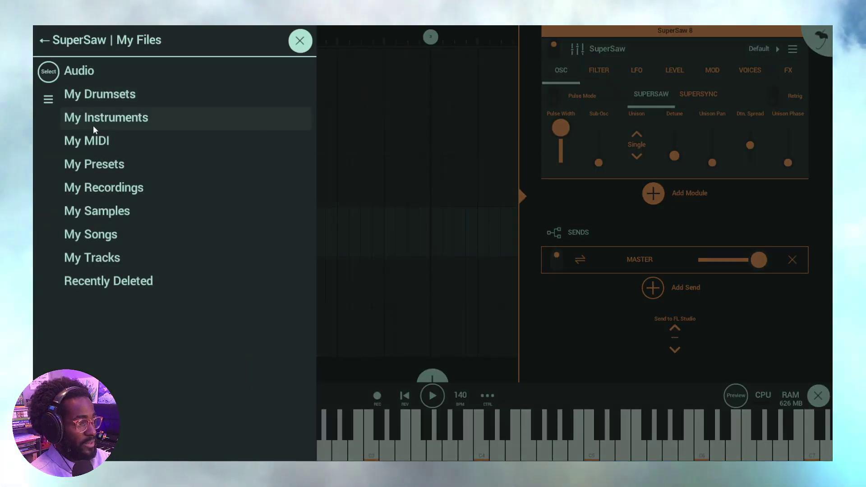
{"action": "left_click", "coordinate": [110, 165]}
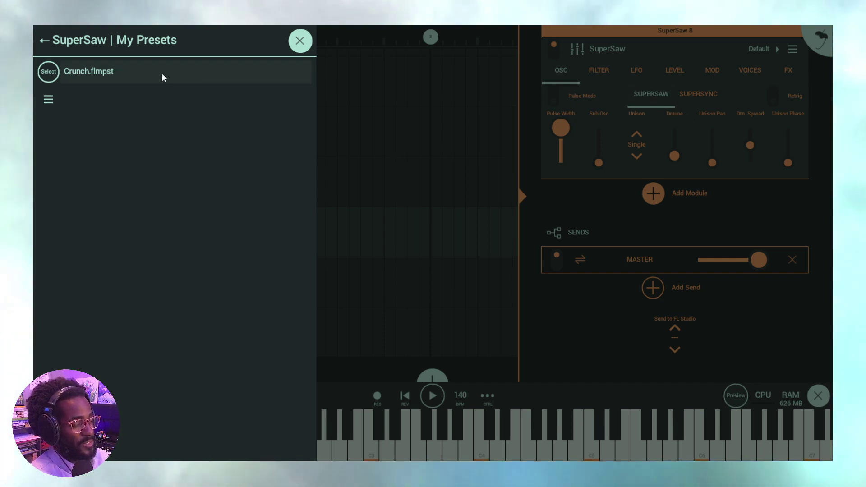
{"action": "left_click", "coordinate": [816, 300]}
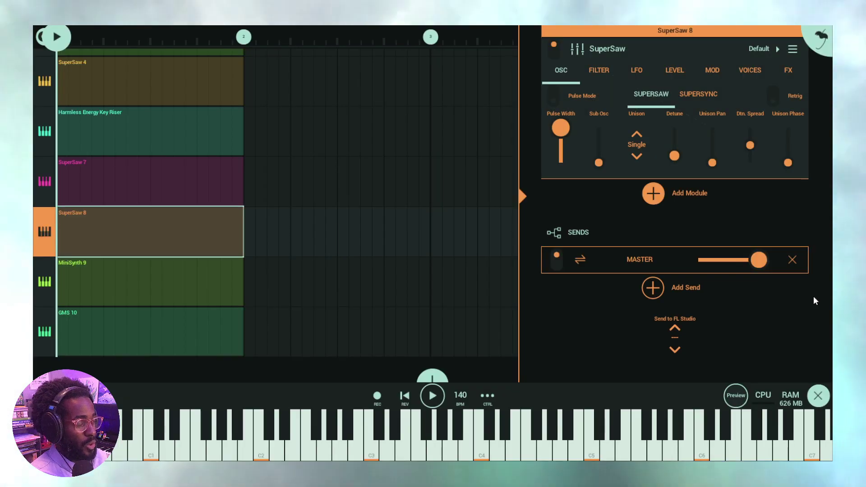